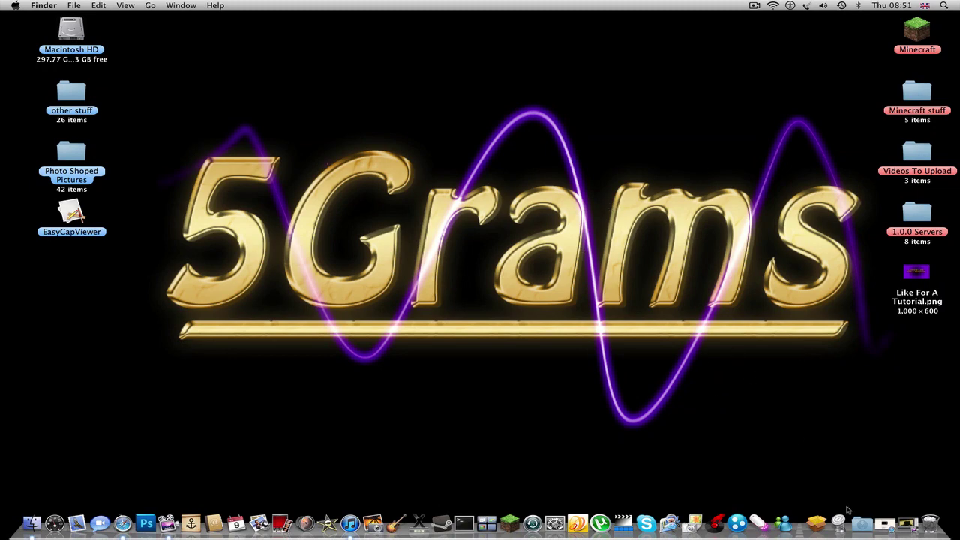
# Look over the bentrask.com EasyCapViewer 0.5.4 download page in Safari, then close the browser window
pyautogui.click(883, 516)
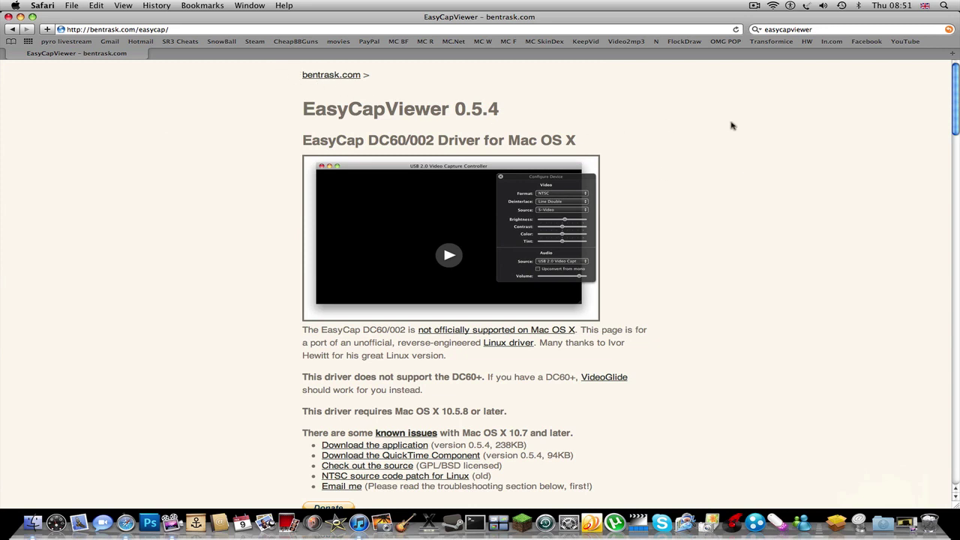
pyautogui.scroll(-5, 732, 126)
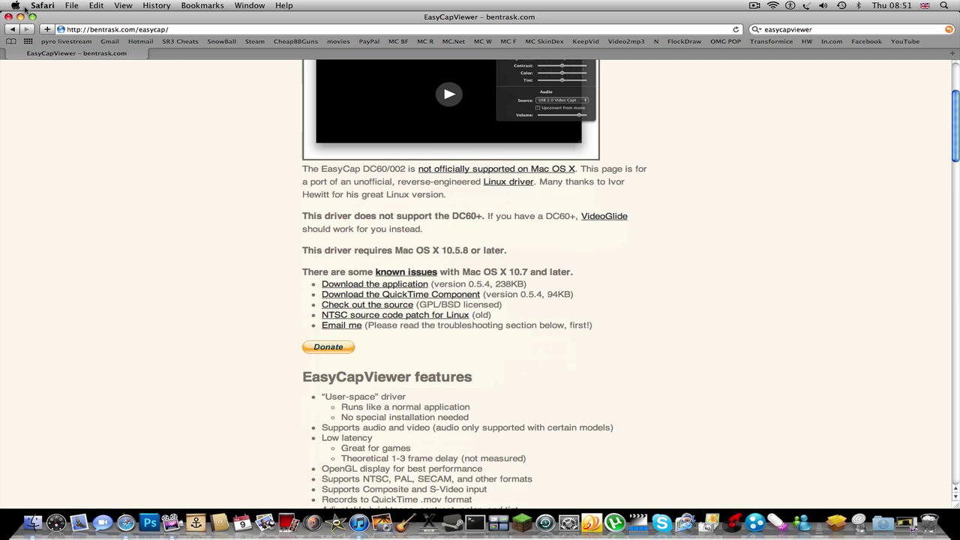
pyautogui.scroll(5, 395, 112)
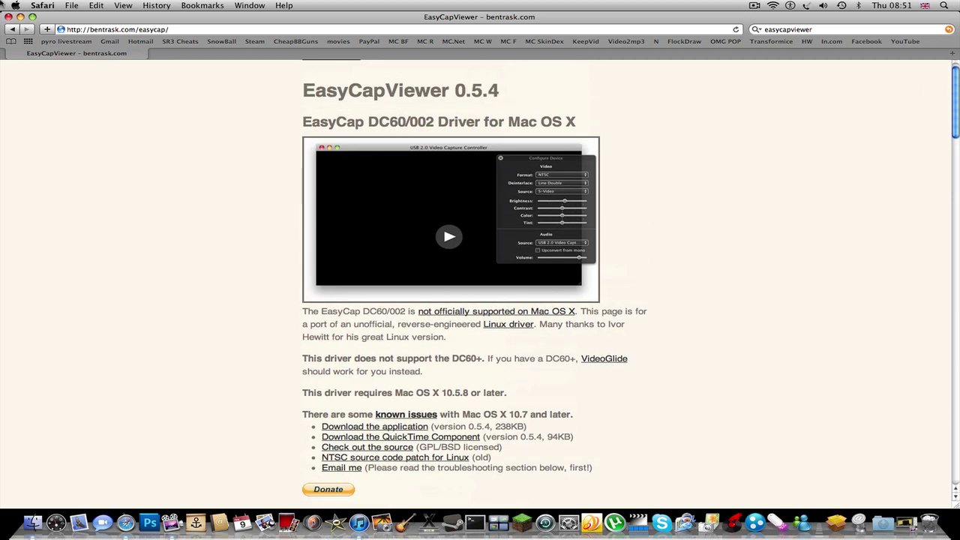
pyautogui.click(8, 16)
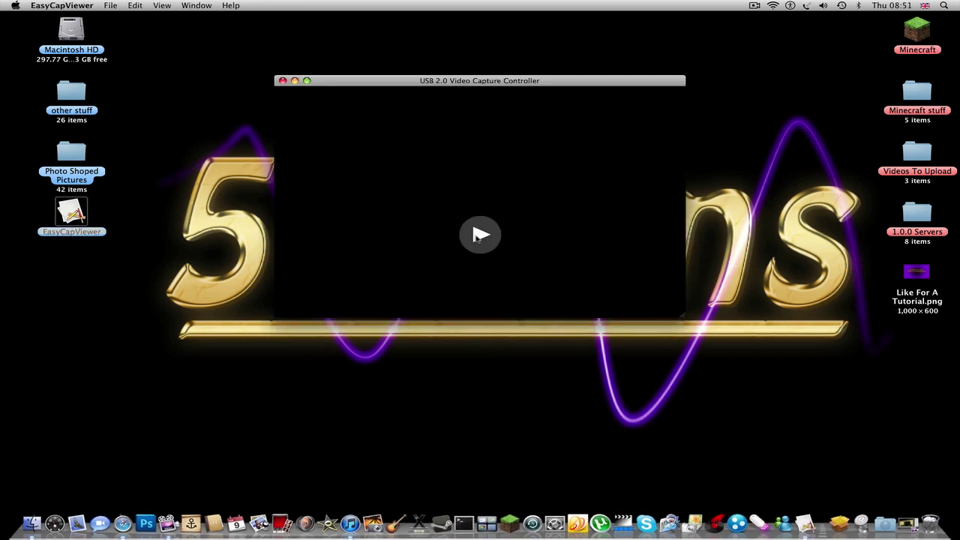
# Start the live PS3 feed and enlarge the capture window to nearly fill the screen
pyautogui.click(476, 236)
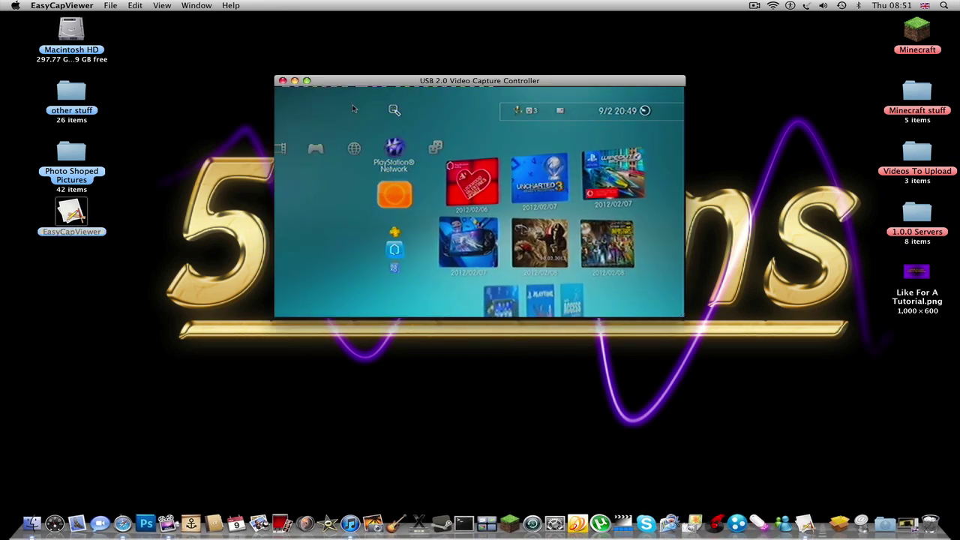
pyautogui.click(307, 81)
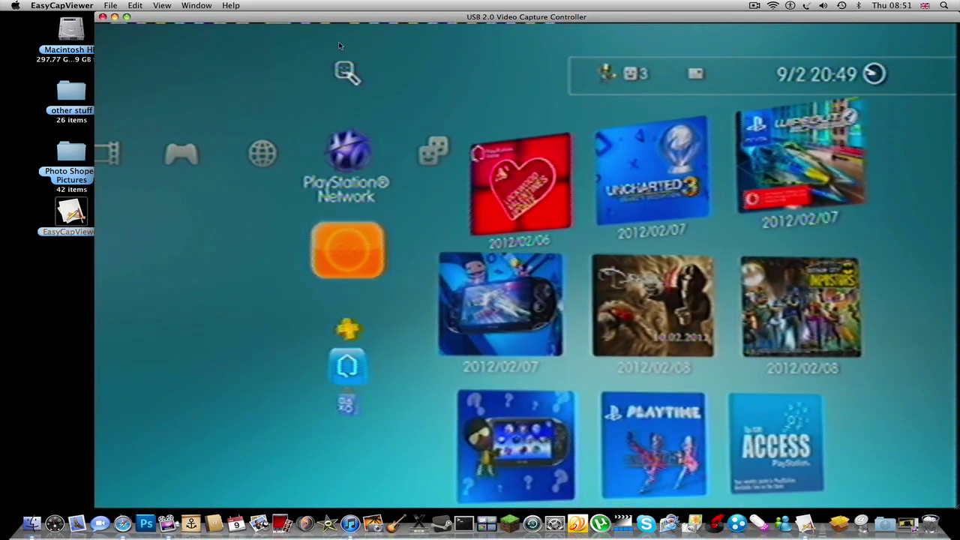
pyautogui.moveTo(380, 17); pyautogui.dragTo(342, 9)
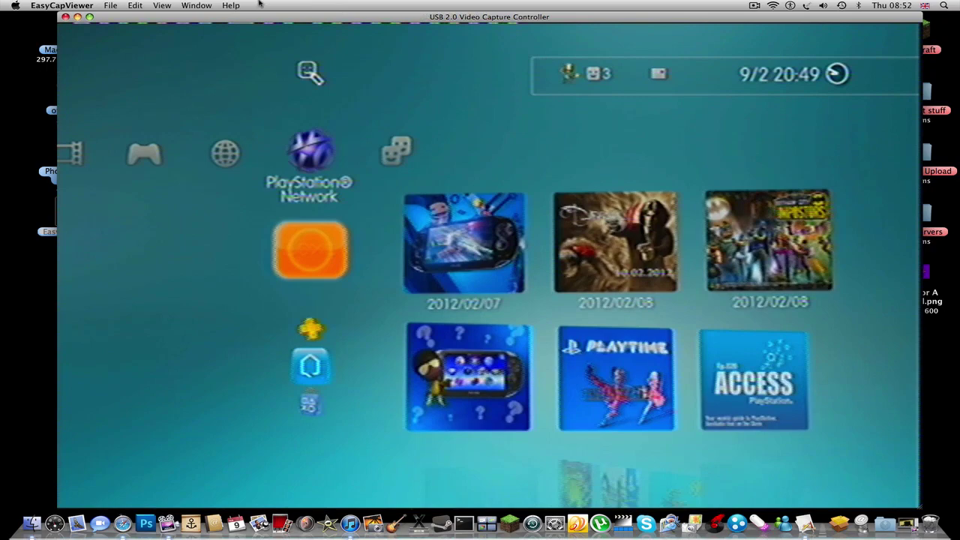
# Open EasyCapViewer's Configure Device settings and check the PAL Format options
pyautogui.click(88, 6)
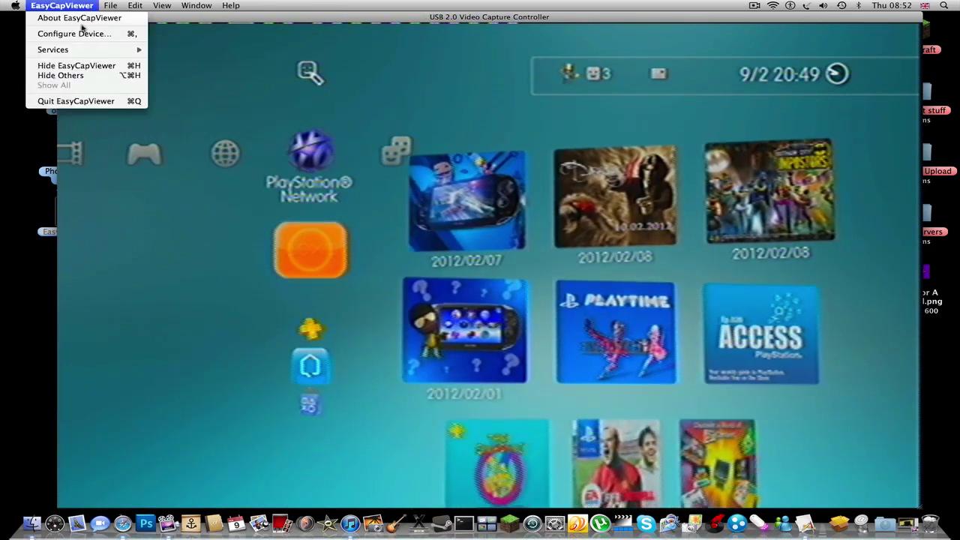
pyautogui.click(83, 34)
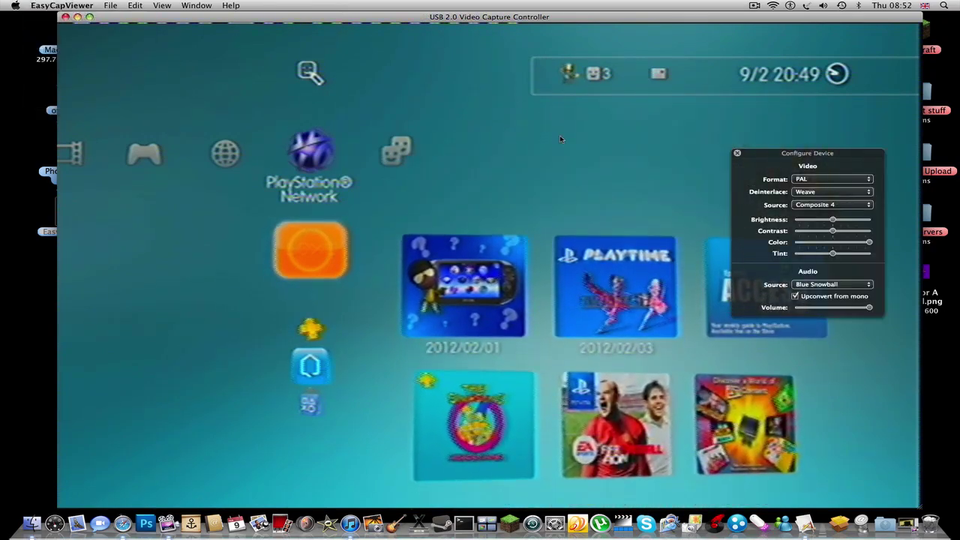
pyautogui.click(832, 179)
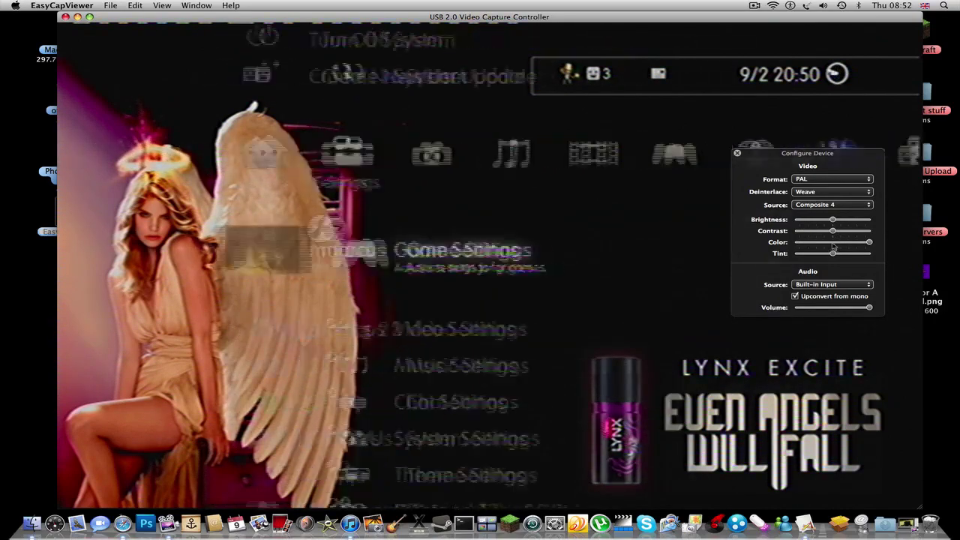
# Drain colour with the Color slider, try Deinterlace None then Weave, and keep Composite 4 as source
pyautogui.moveTo(869, 242)
pyautogui.mouseDown()
pyautogui.moveTo(731, 242)
pyautogui.moveTo(949, 250)
pyautogui.mouseUp()
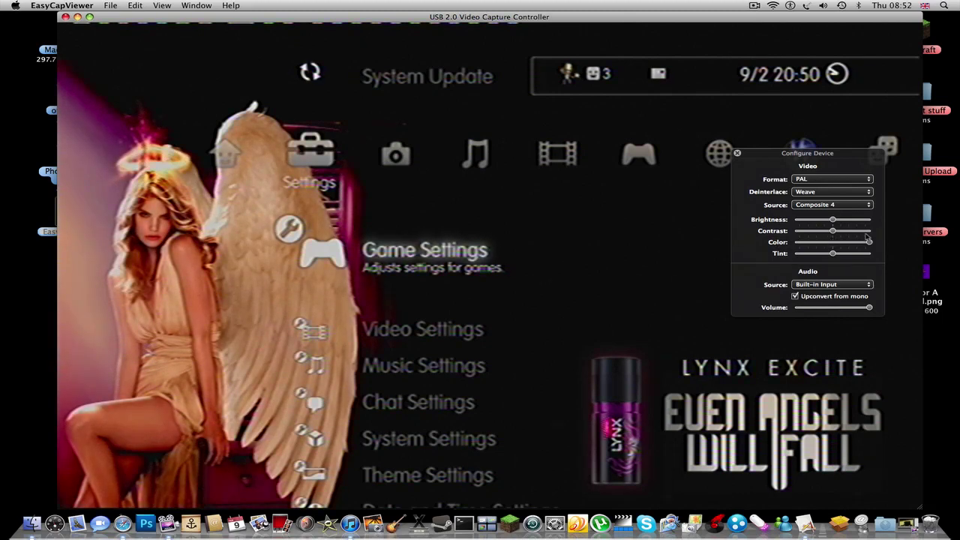
pyautogui.click(829, 193)
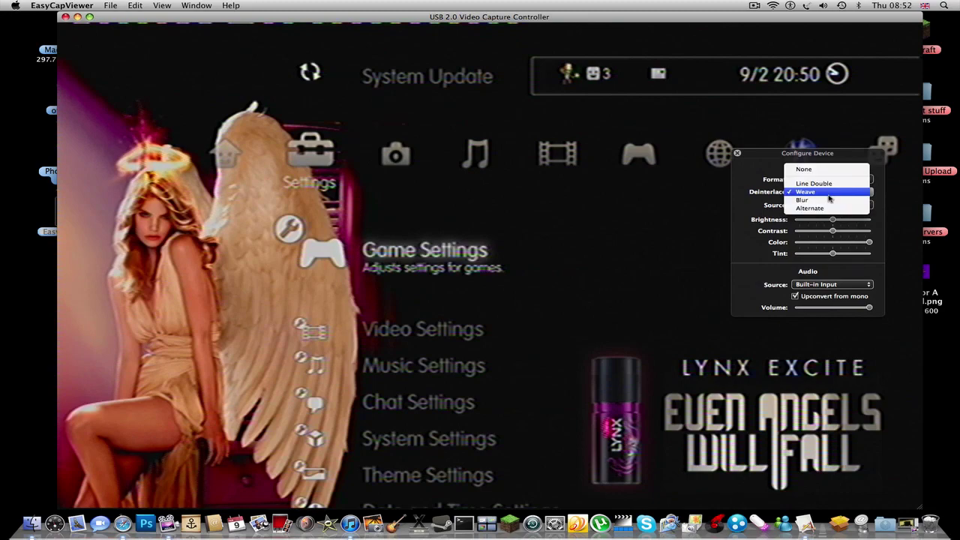
pyautogui.click(804, 170)
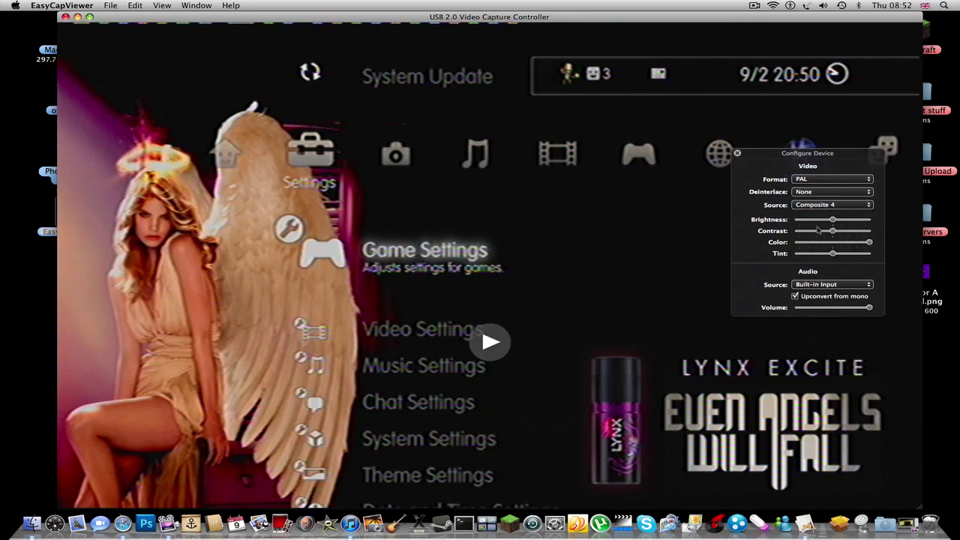
pyautogui.click(844, 193)
pyautogui.click(825, 216)
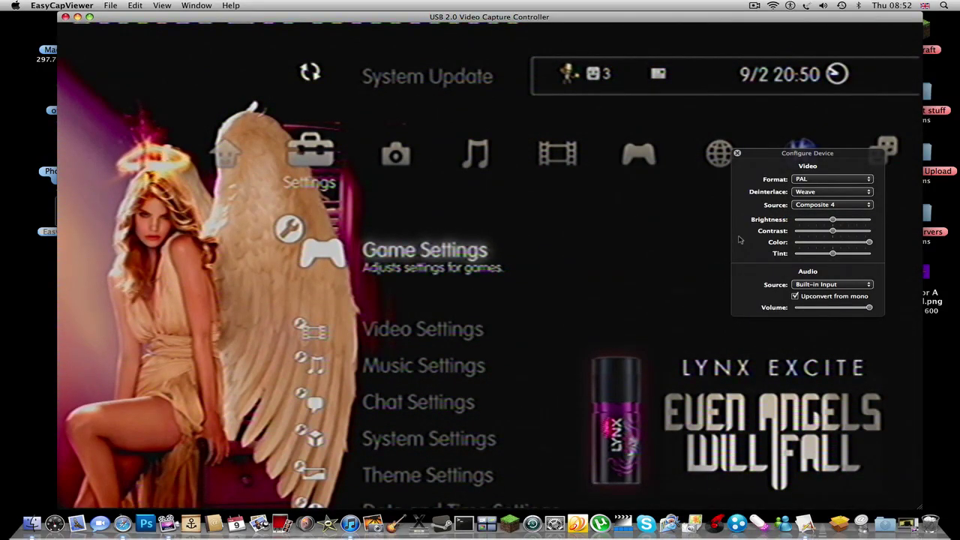
pyautogui.click(859, 207)
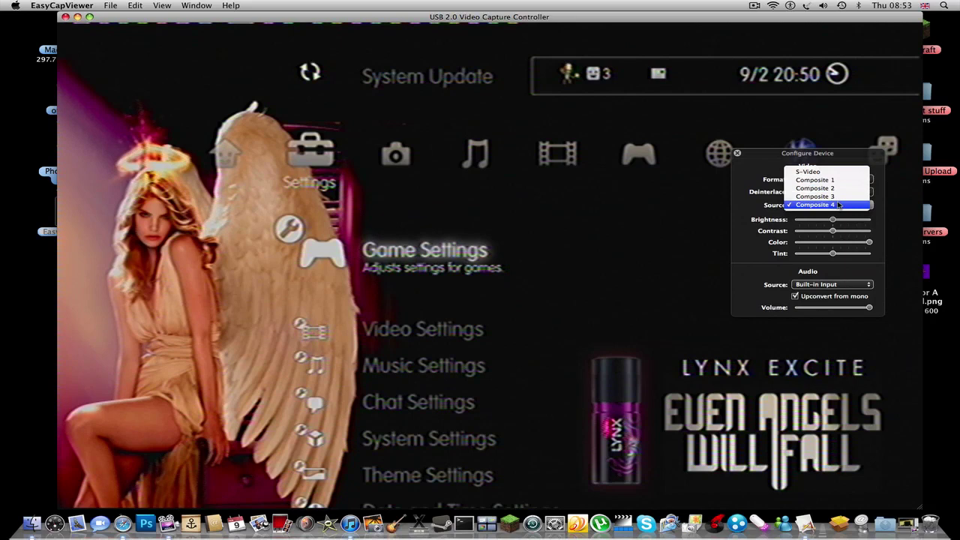
pyautogui.click(838, 205)
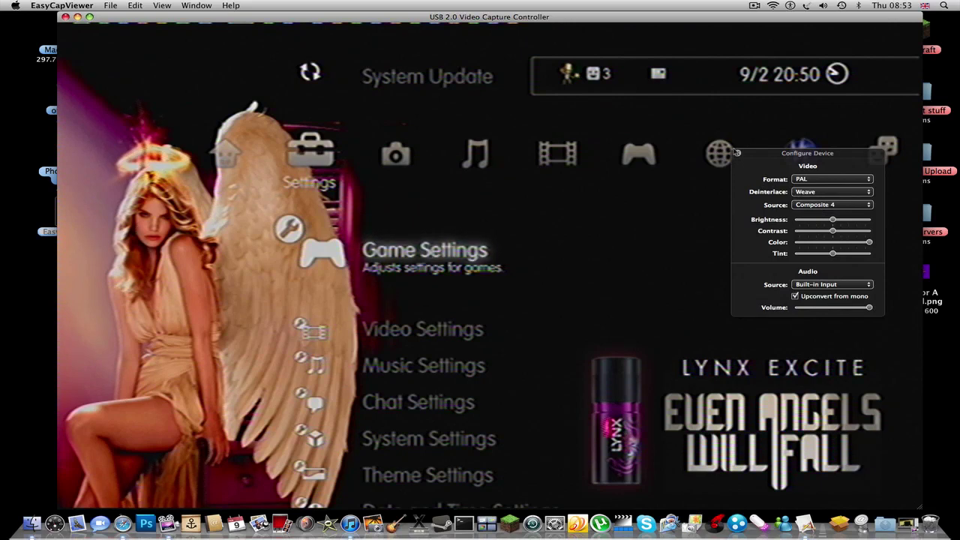
# Close the Configure Device panel and switch the PS3 video to full screen
pyautogui.click(737, 153)
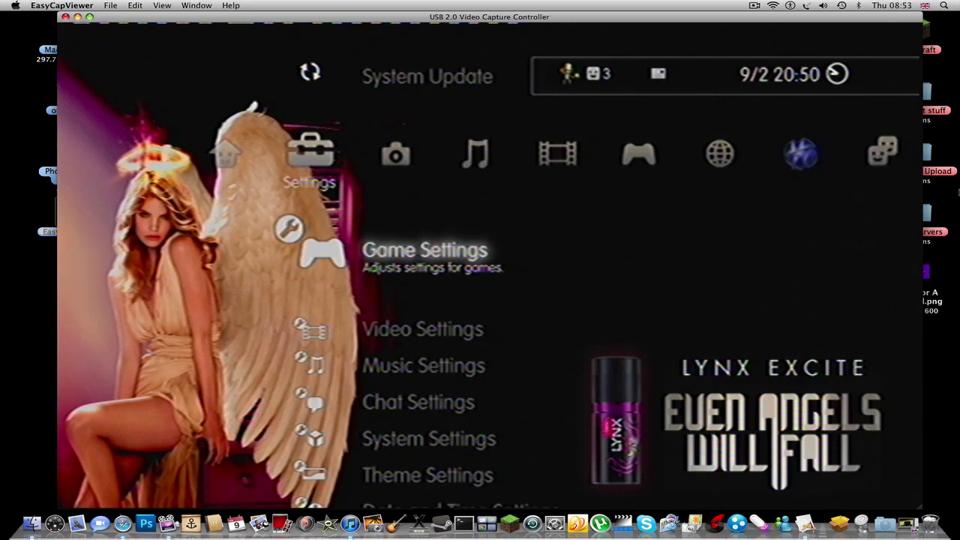
pyautogui.press('super+f')
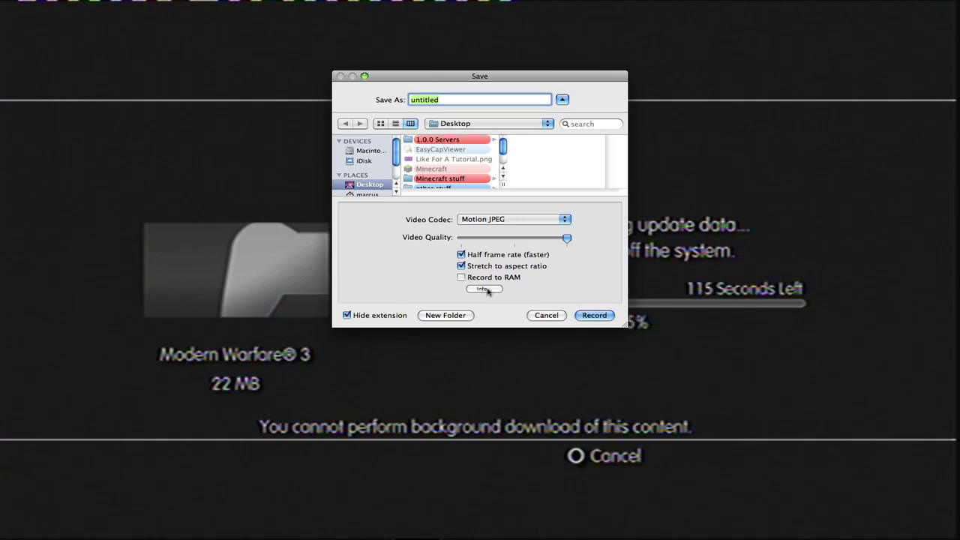
# Keep the Motion JPEG codec, read the RAM recording Info note, and cancel the Save dialog
pyautogui.click(519, 215)
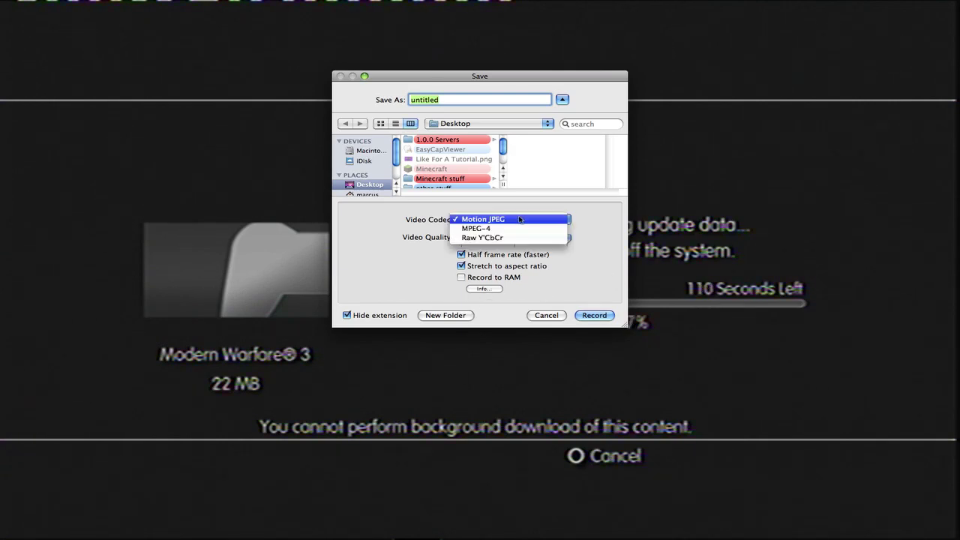
pyautogui.click(520, 219)
pyautogui.click(485, 291)
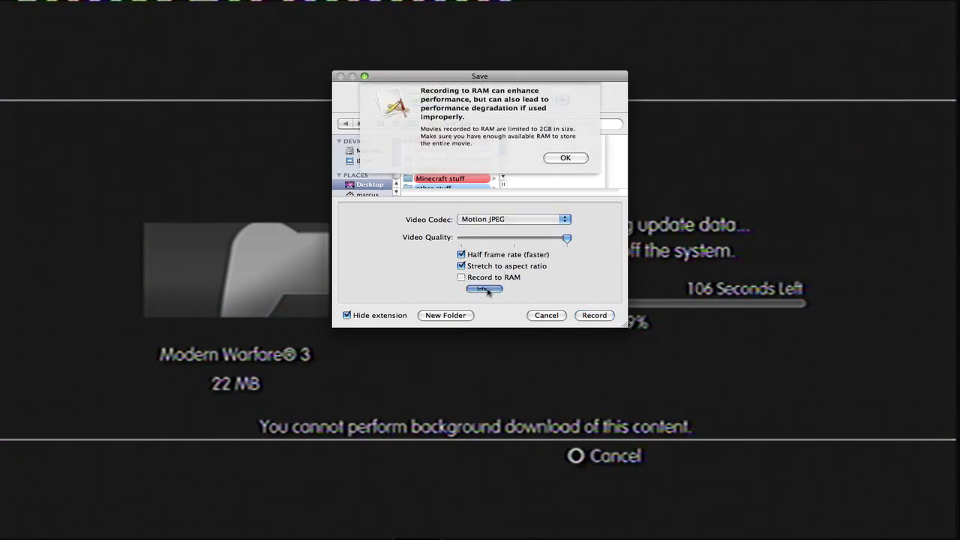
pyautogui.click(566, 161)
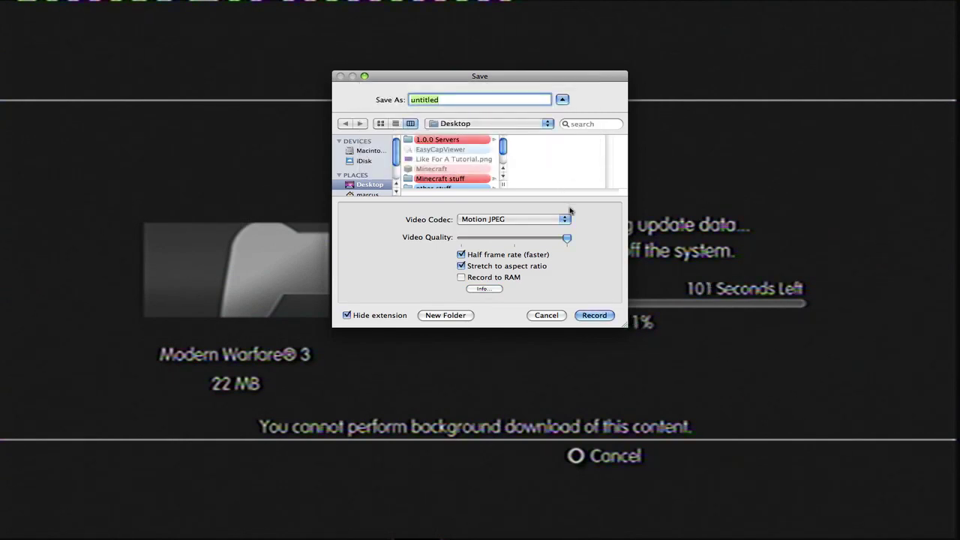
pyautogui.click(558, 316)
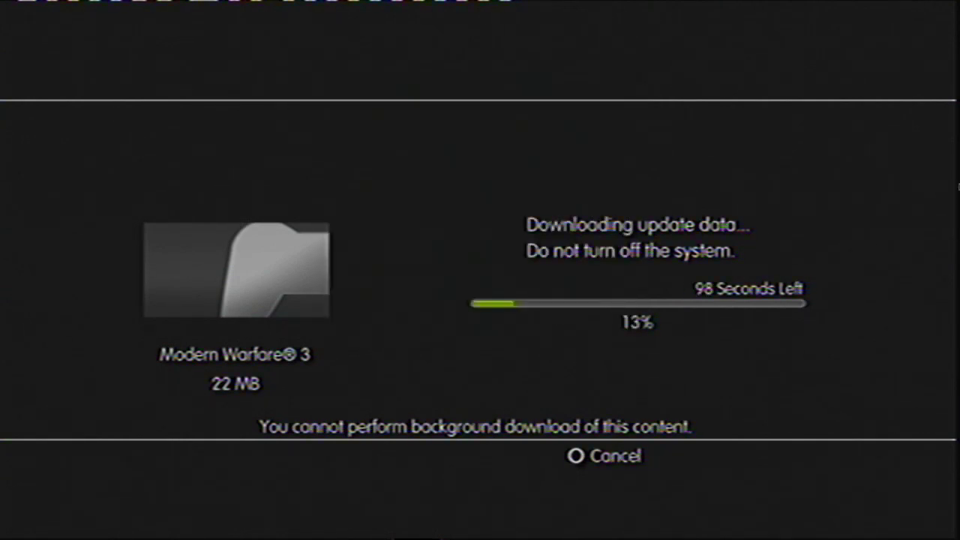